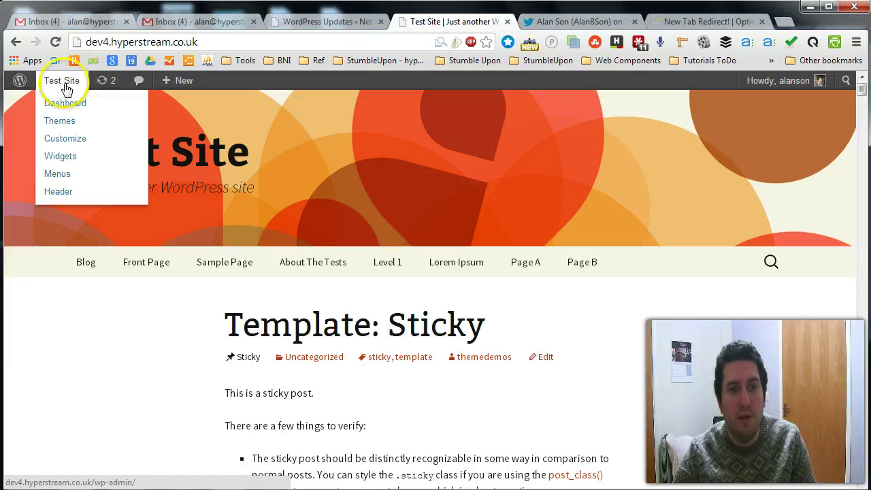
Step: Open the Test Site's admin dashboard and go to the page for adding new plugins
{"action": "left_click", "coordinate": [64, 103]}
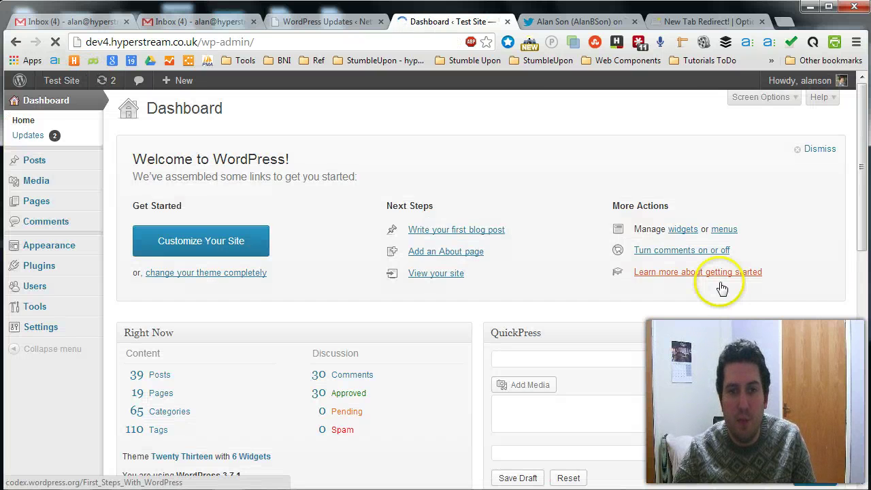
{"action": "mouse_move", "coordinate": [39, 272]}
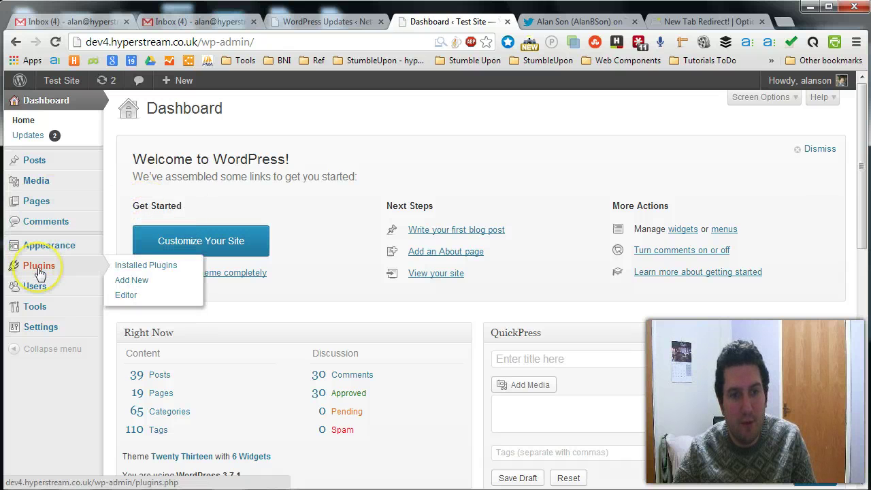
{"action": "left_click", "coordinate": [139, 284]}
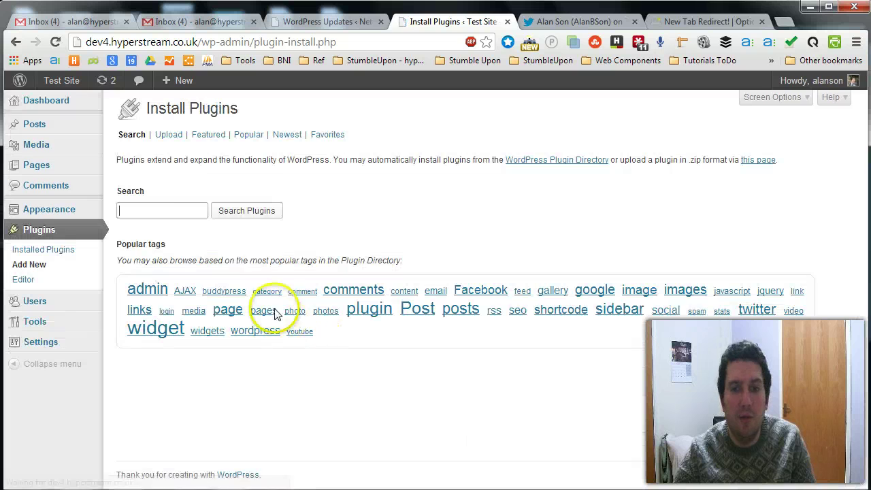
Step: Search the plugin directory for "social"
{"action": "left_click", "coordinate": [184, 213]}
{"action": "left_click", "coordinate": [476, 210]}
{"action": "left_click", "coordinate": [186, 216]}
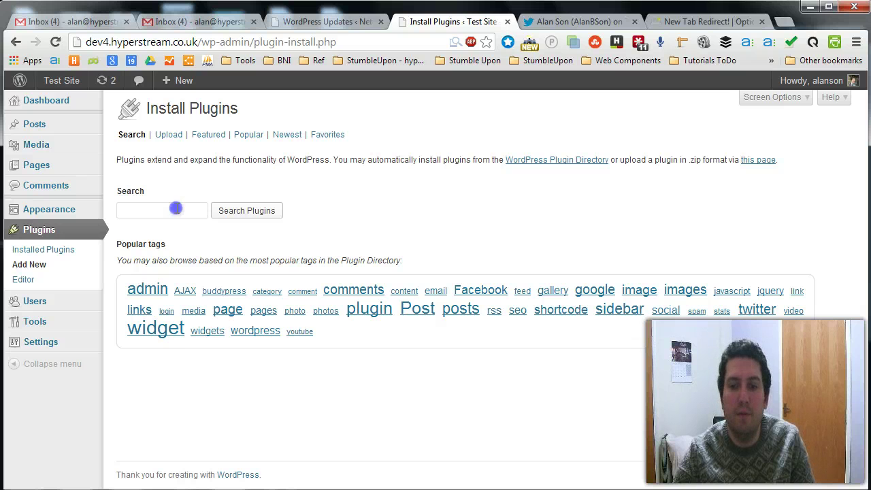
{"action": "left_click", "coordinate": [175, 208]}
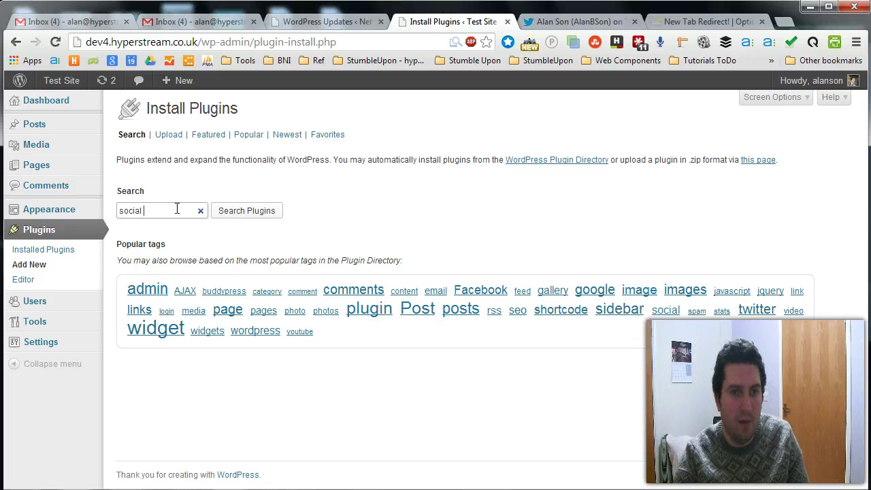
{"action": "key", "text": "BackSpace"}
{"action": "key", "text": "Return"}
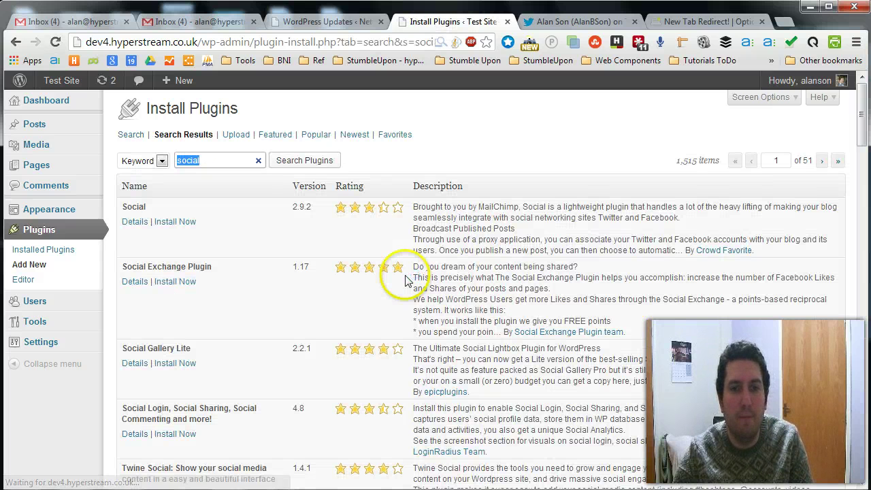
Step: Find Floating Social Media Icon in the search results and open its details in a new browser tab
{"action": "scroll", "coordinate": [185, 314], "scroll_direction": "down", "scroll_amount": 5}
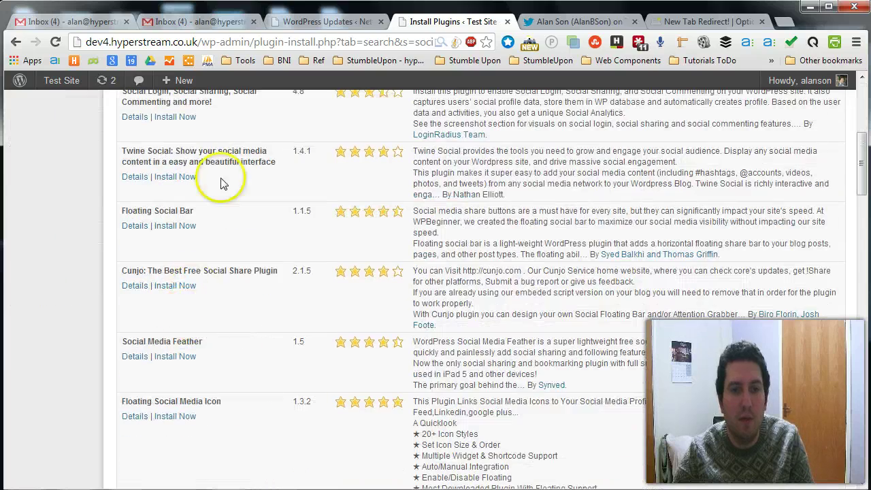
{"action": "scroll", "coordinate": [258, 315], "scroll_direction": "down", "scroll_amount": 1}
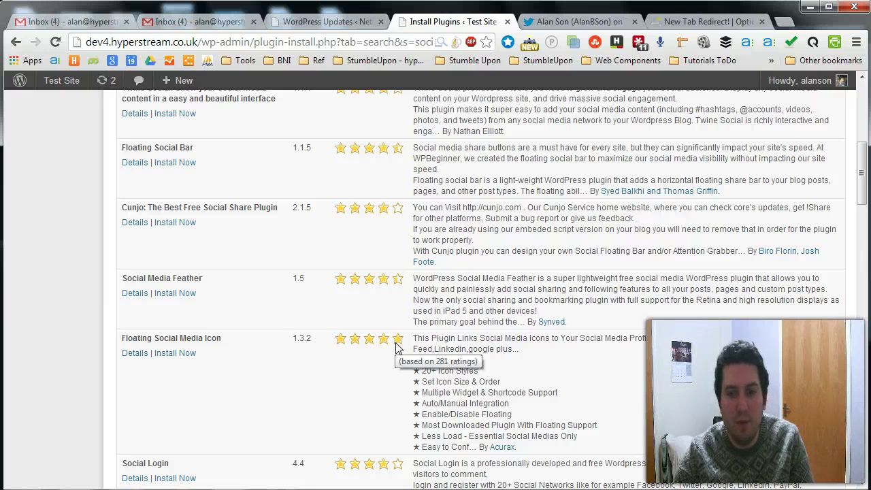
{"action": "left_click", "coordinate": [374, 340]}
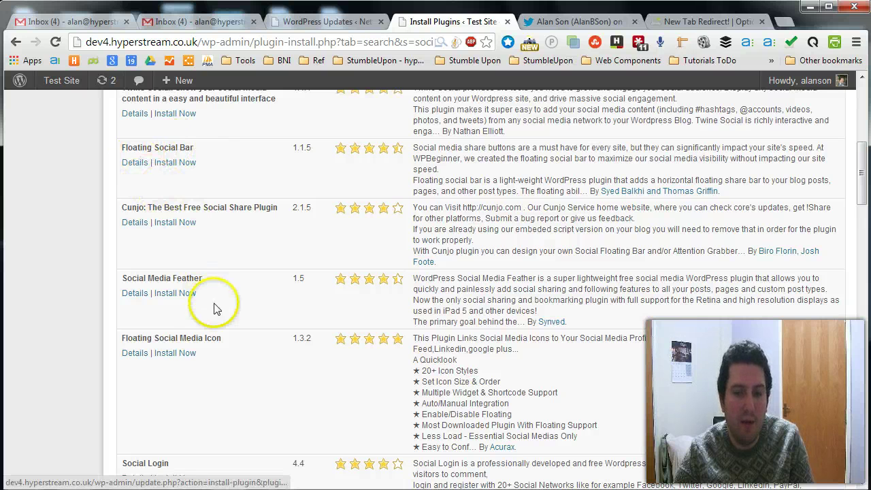
{"action": "right_click", "coordinate": [135, 354]}
{"action": "left_click", "coordinate": [170, 367]}
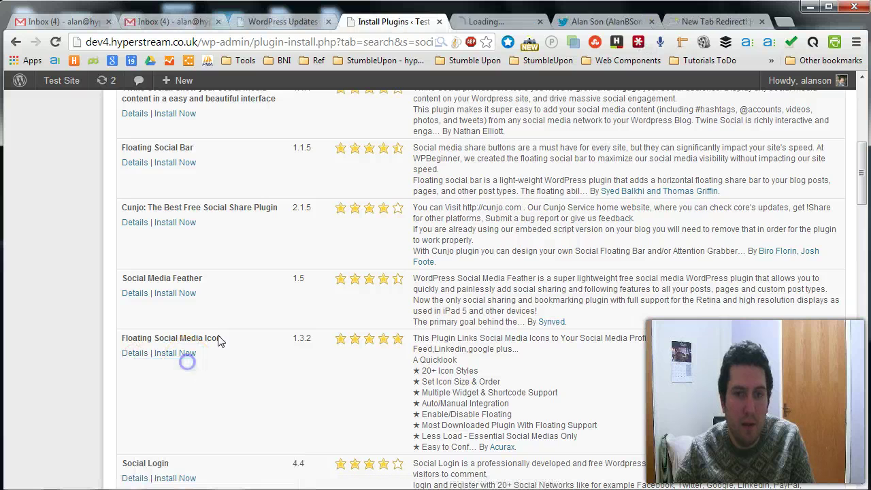
{"action": "left_click", "coordinate": [517, 21]}
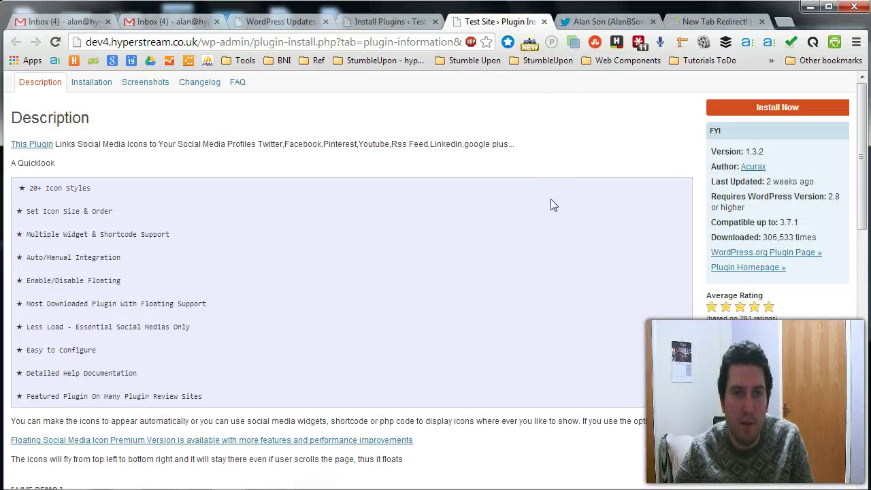
Step: Examine the Floating Social Media Icon details for WordPress compatibility, last update, download count and rating
{"action": "scroll", "coordinate": [550, 204], "scroll_direction": "down", "scroll_amount": 5}
{"action": "scroll", "coordinate": [551, 204], "scroll_direction": "up", "scroll_amount": 5}
{"action": "left_click", "coordinate": [541, 189]}
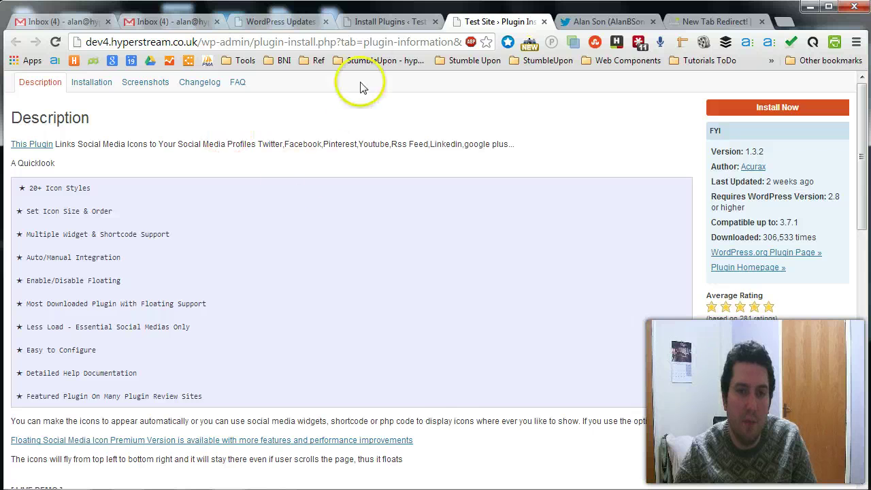
{"action": "left_click", "coordinate": [384, 22]}
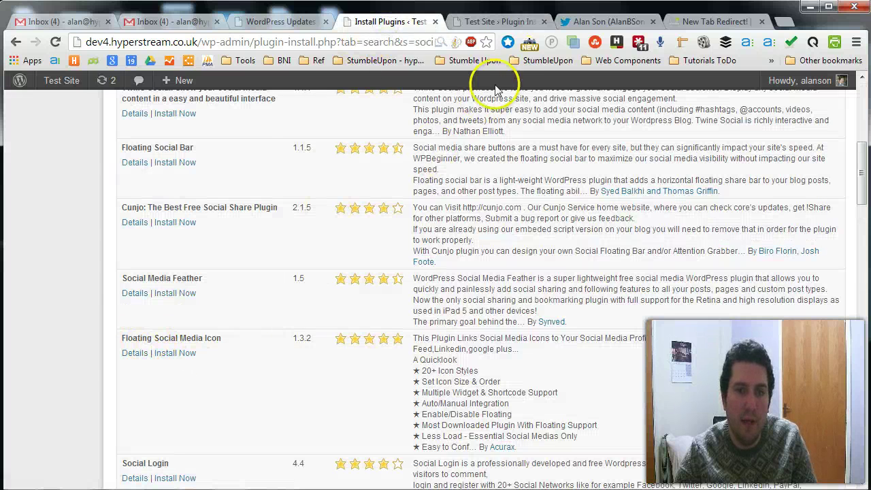
{"action": "left_click", "coordinate": [506, 22]}
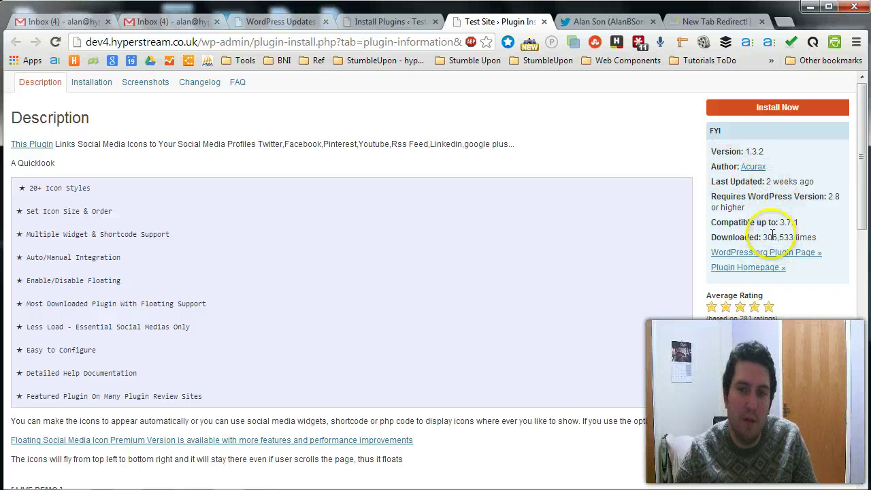
{"action": "left_click_drag", "start_coordinate": [762, 237], "coordinate": [789, 222]}
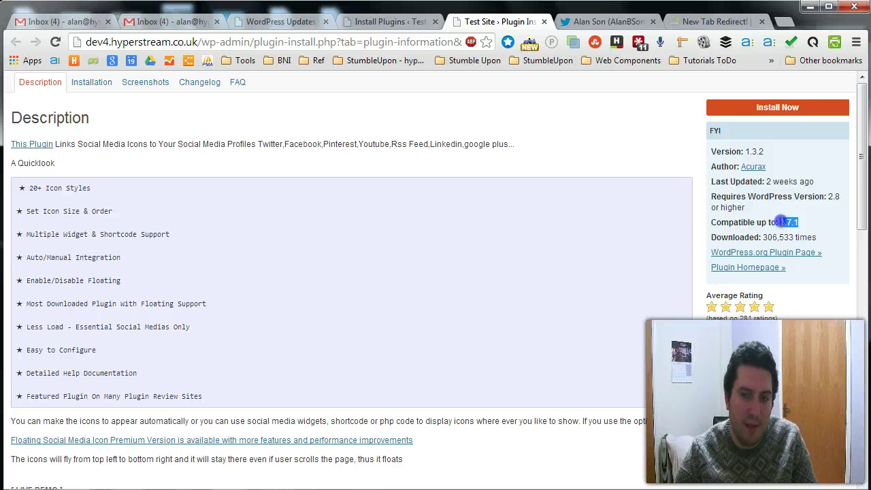
{"action": "left_click", "coordinate": [818, 213]}
{"action": "left_click", "coordinate": [756, 206]}
{"action": "left_click_drag", "start_coordinate": [766, 181], "coordinate": [816, 181]}
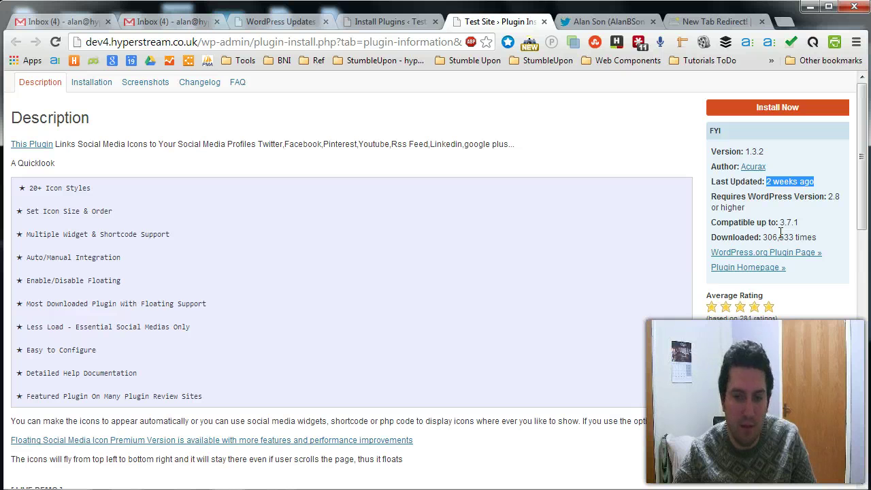
{"action": "left_click", "coordinate": [808, 275]}
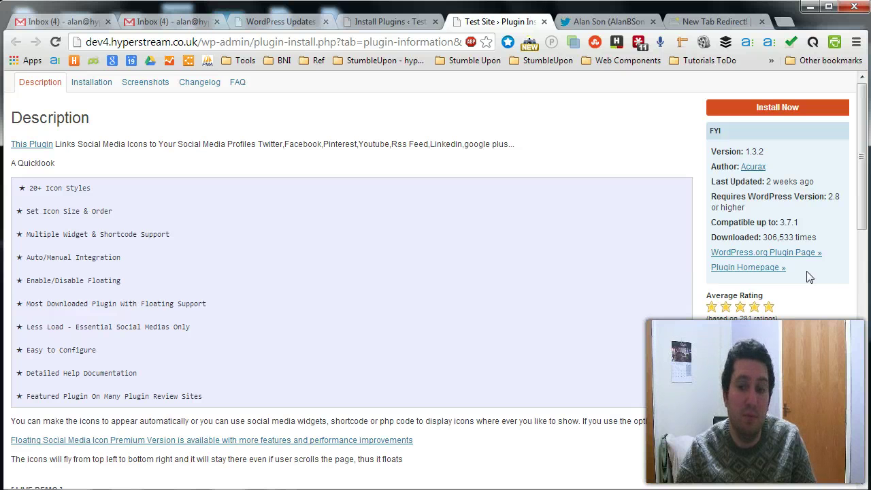
{"action": "left_click", "coordinate": [744, 255]}
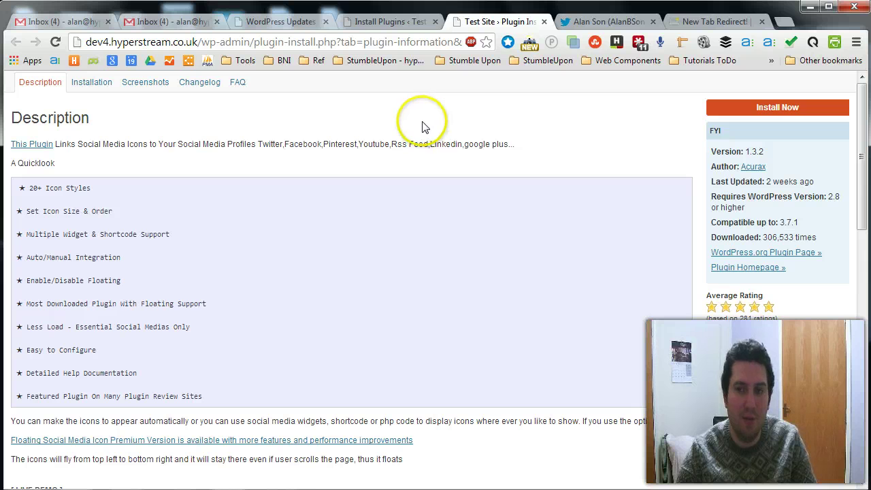
Step: Install the Floating Social Media Icon plugin from the search results and activate it
{"action": "left_click", "coordinate": [393, 22]}
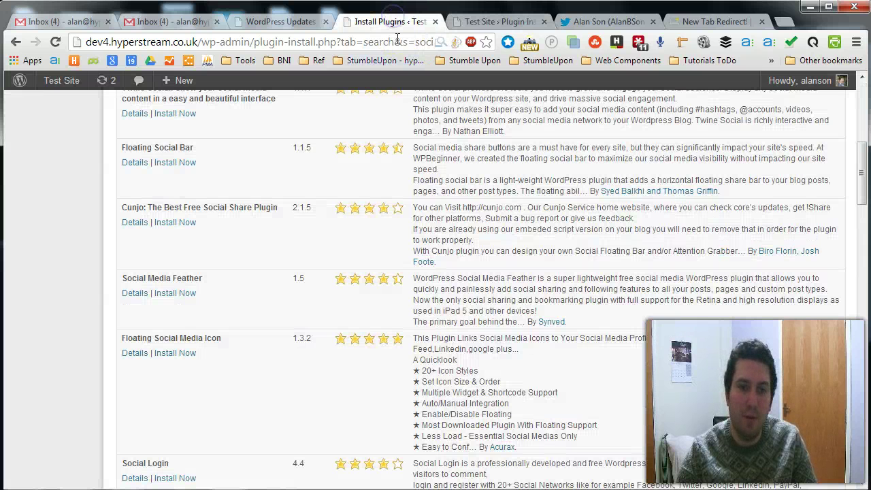
{"action": "left_click", "coordinate": [174, 354]}
{"action": "left_click", "coordinate": [461, 124]}
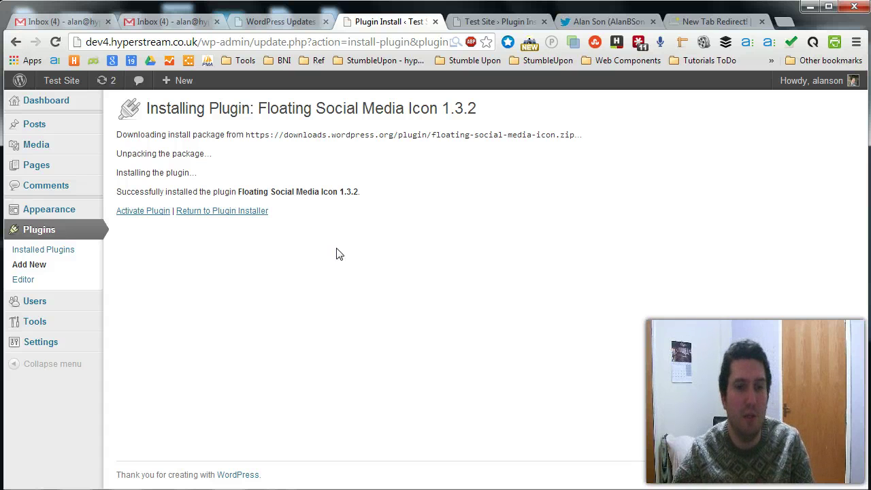
{"action": "left_click", "coordinate": [153, 212]}
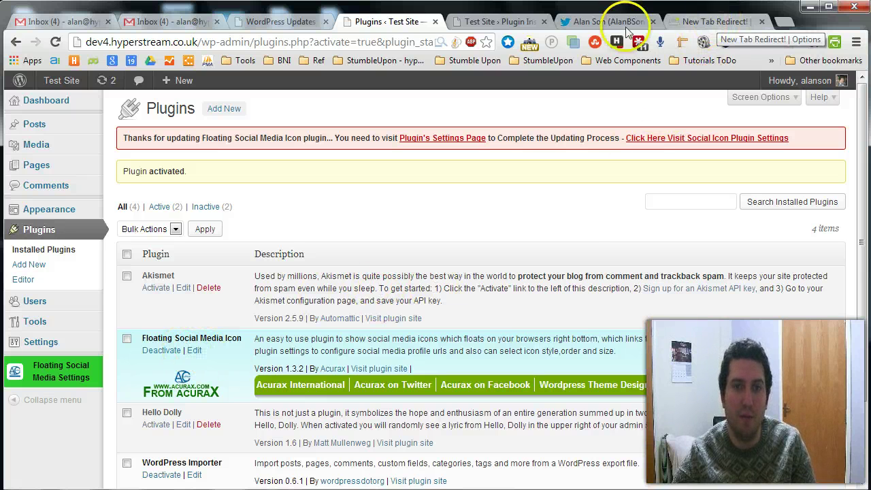
Step: Check the network's WordPress Updates page, and return to the Test Site's installed plugins list to look it over
{"action": "left_click", "coordinate": [273, 21]}
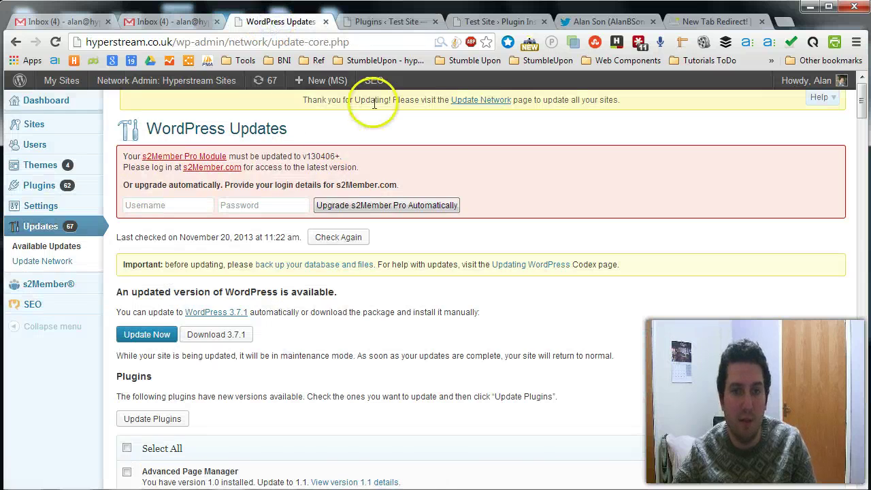
{"action": "left_click", "coordinate": [408, 22]}
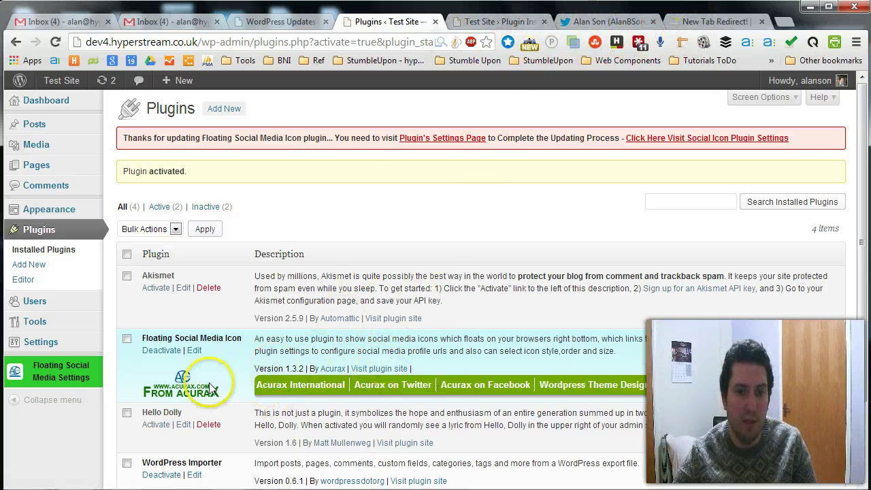
{"action": "scroll", "coordinate": [171, 356], "scroll_direction": "down", "scroll_amount": 3}
{"action": "scroll", "coordinate": [171, 357], "scroll_direction": "up", "scroll_amount": 3}
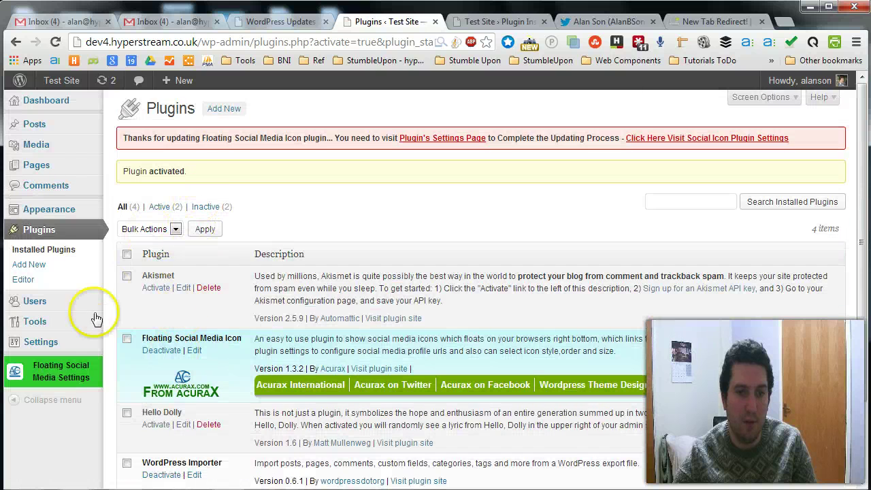
Step: View the Floating Social Media Icon plugin's website in a new tab, compare its premium and free versions, and close it
{"action": "right_click", "coordinate": [400, 368]}
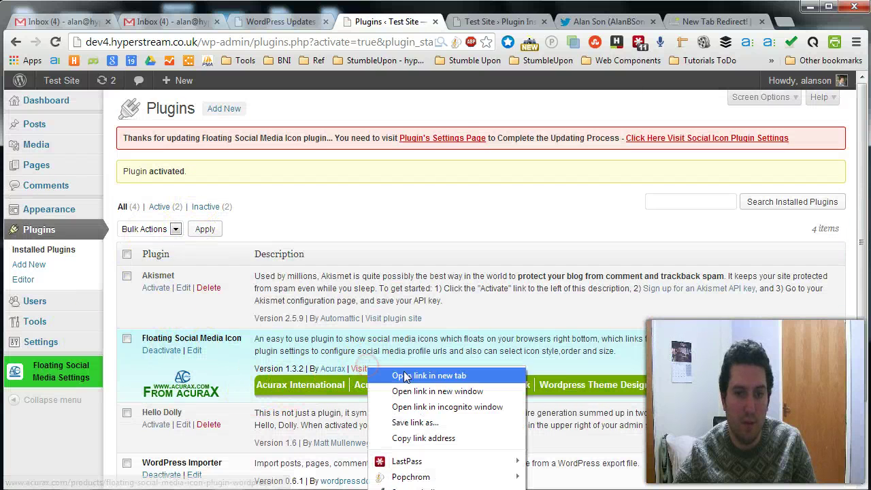
{"action": "left_click", "coordinate": [421, 374]}
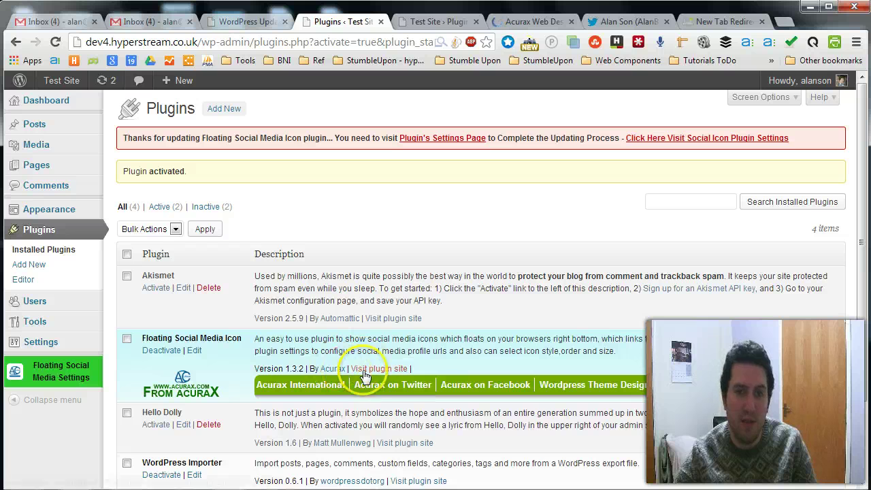
{"action": "left_click", "coordinate": [535, 25]}
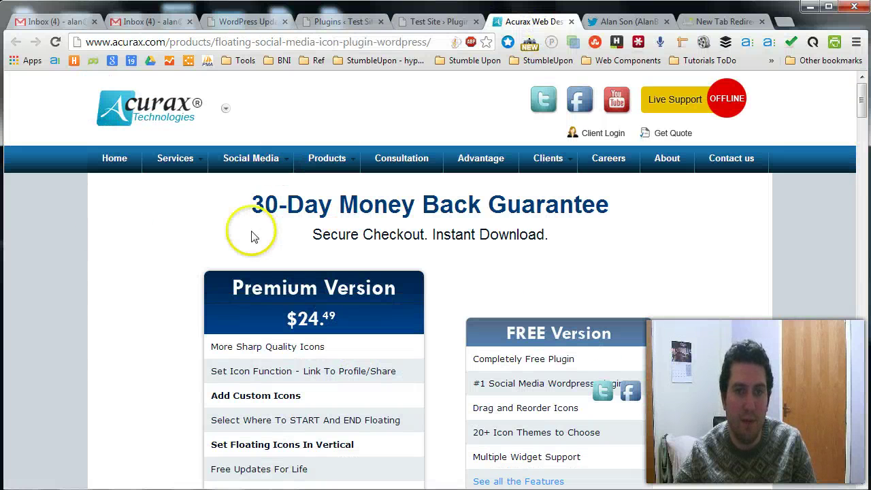
{"action": "scroll", "coordinate": [537, 313], "scroll_direction": "down", "scroll_amount": 5}
{"action": "scroll", "coordinate": [524, 315], "scroll_direction": "up", "scroll_amount": 5}
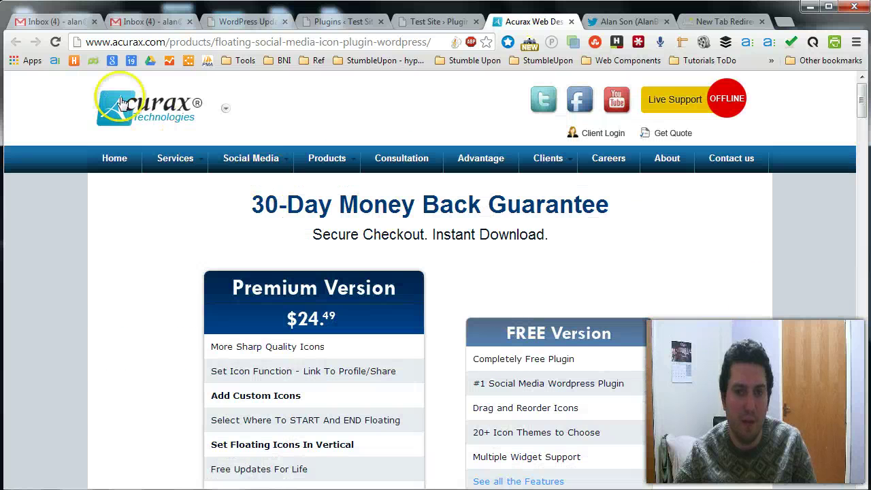
{"action": "left_click", "coordinate": [571, 22]}
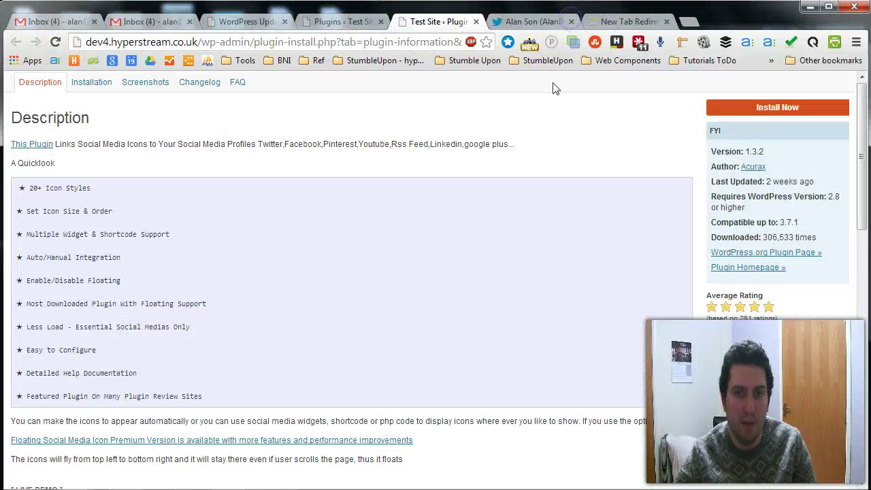
Step: Read through the Description and Installation sections of the Floating Social Media Icon plugin information
{"action": "scroll", "coordinate": [488, 247], "scroll_direction": "down", "scroll_amount": 6}
{"action": "scroll", "coordinate": [488, 246], "scroll_direction": "up", "scroll_amount": 6}
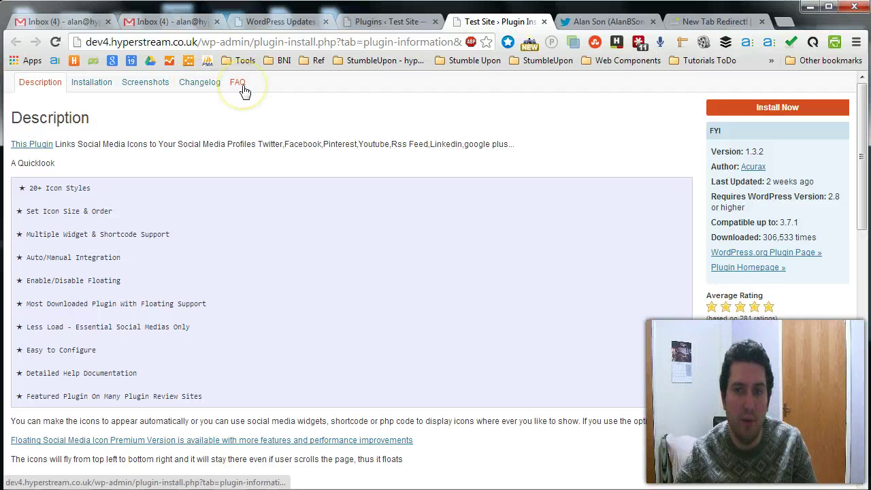
{"action": "left_click", "coordinate": [91, 82]}
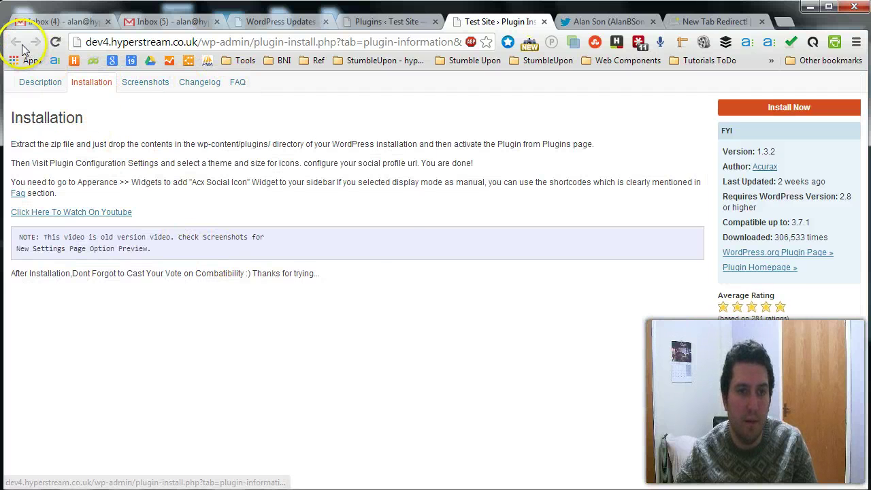
{"action": "left_click", "coordinate": [35, 83]}
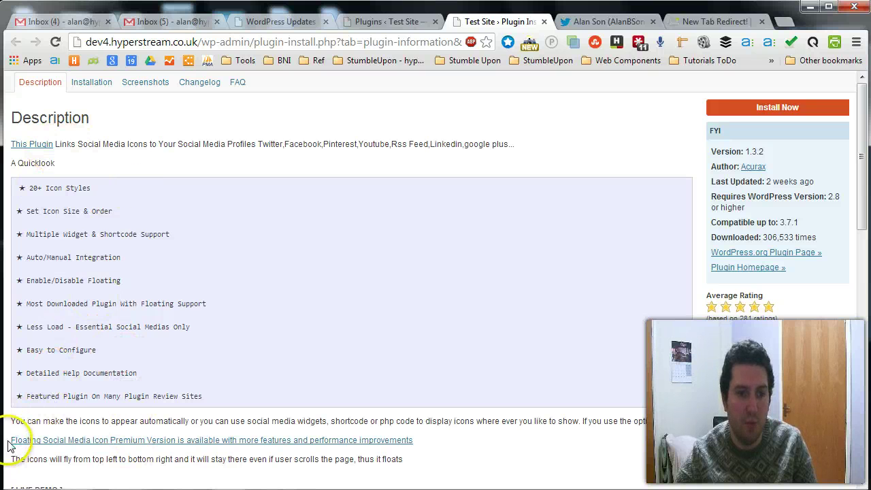
{"action": "left_click_drag", "start_coordinate": [89, 441], "coordinate": [91, 441]}
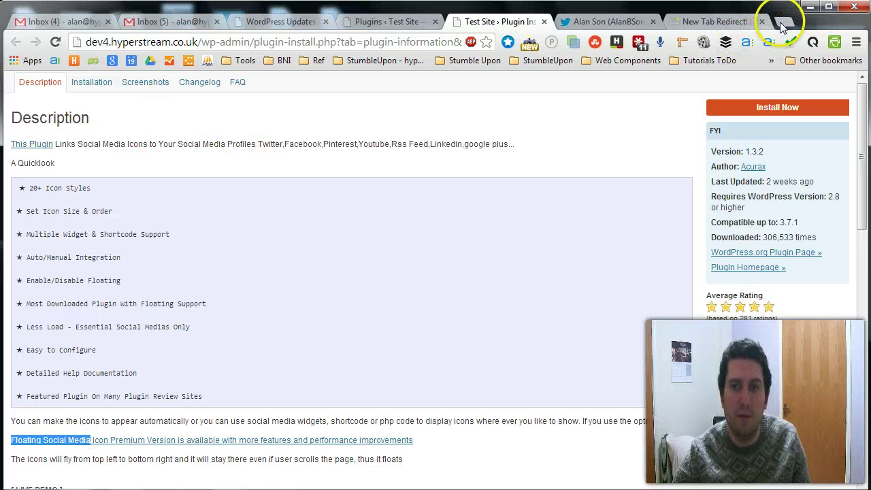
{"action": "scroll", "coordinate": [663, 307], "scroll_direction": "down", "scroll_amount": 5}
{"action": "scroll", "coordinate": [663, 308], "scroll_direction": "down", "scroll_amount": 1}
{"action": "scroll", "coordinate": [662, 308], "scroll_direction": "up", "scroll_amount": 7}
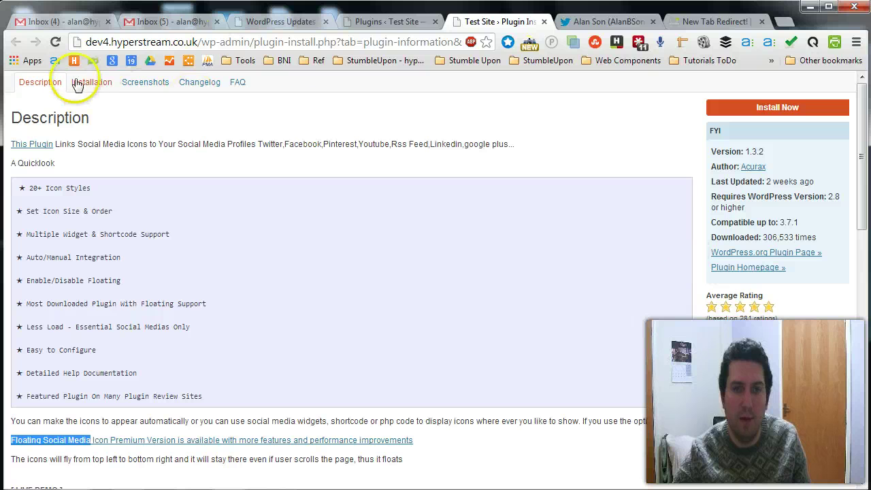
Step: Search wordpress.org for "Floating Social Media" in a new browser tab and open the Floating Social Media Icon plugin page
{"action": "left_click", "coordinate": [785, 24]}
{"action": "type", "text": "word"}
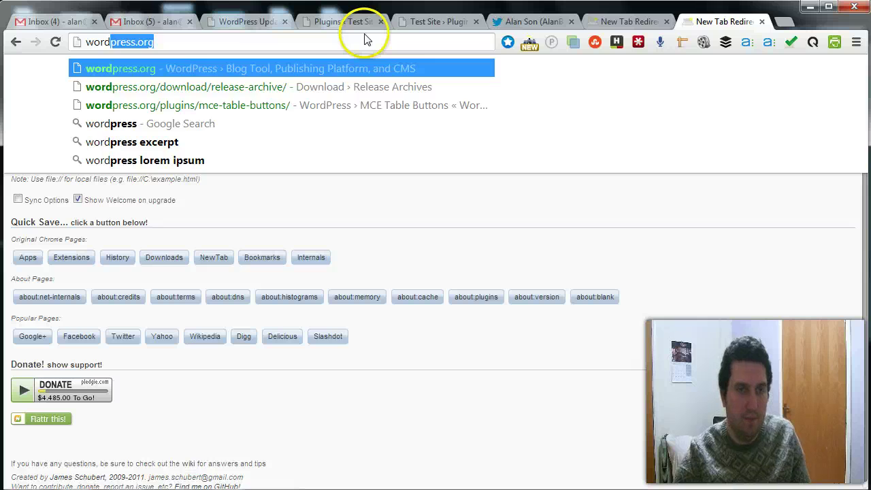
{"action": "key", "text": "Return"}
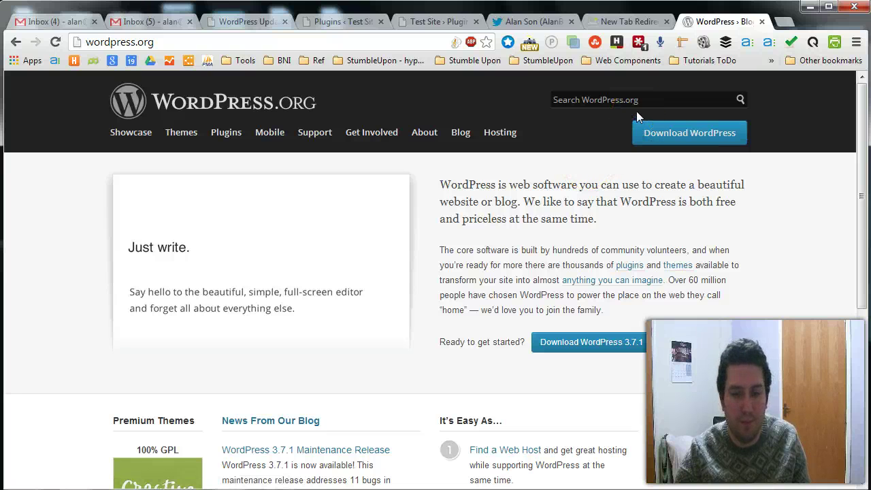
{"action": "left_click", "coordinate": [674, 143]}
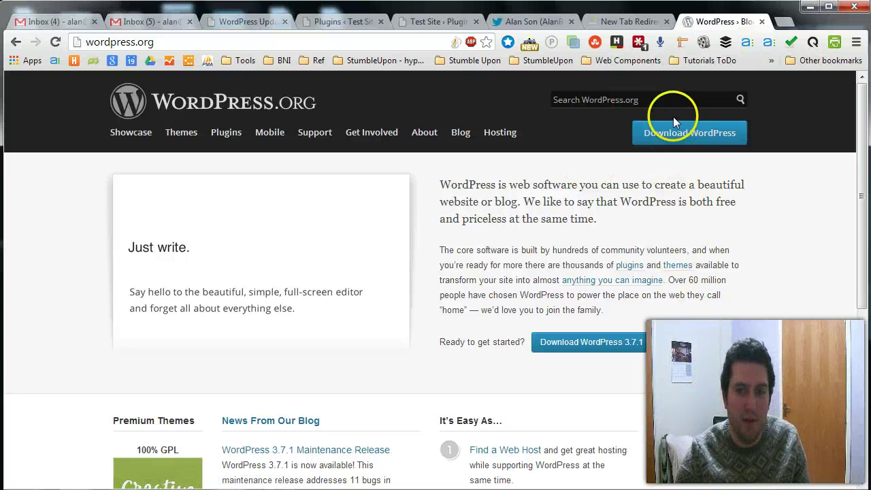
{"action": "key", "text": "Return"}
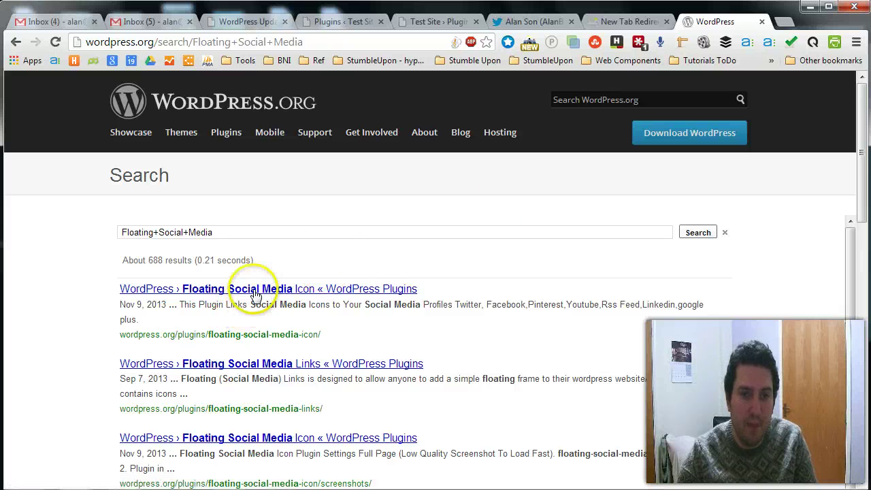
{"action": "left_click", "coordinate": [252, 289]}
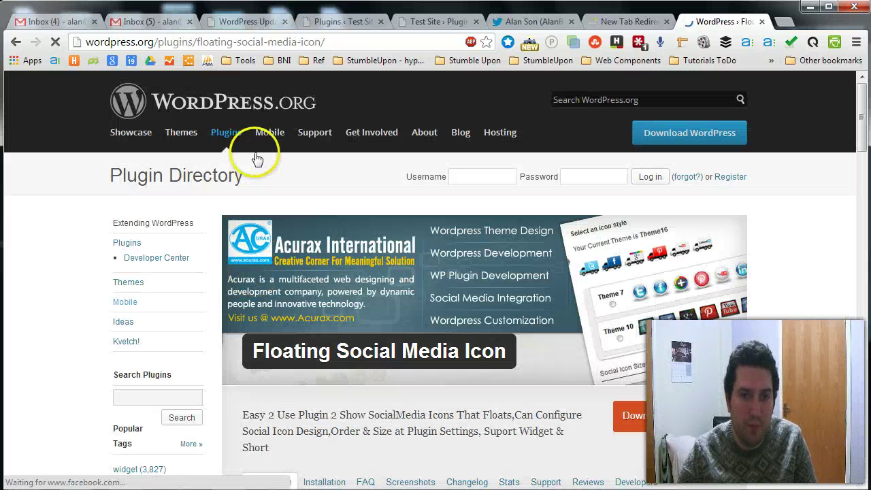
Step: Download version 1.3.2 of the Floating Social Media Icon plugin and show the zip file in its download folder
{"action": "scroll", "coordinate": [311, 320], "scroll_direction": "down", "scroll_amount": 3}
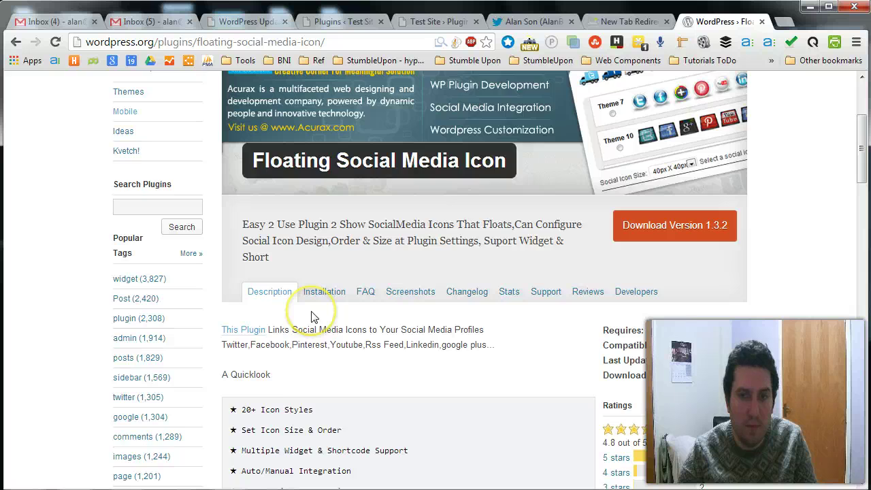
{"action": "scroll", "coordinate": [311, 317], "scroll_direction": "up", "scroll_amount": 3}
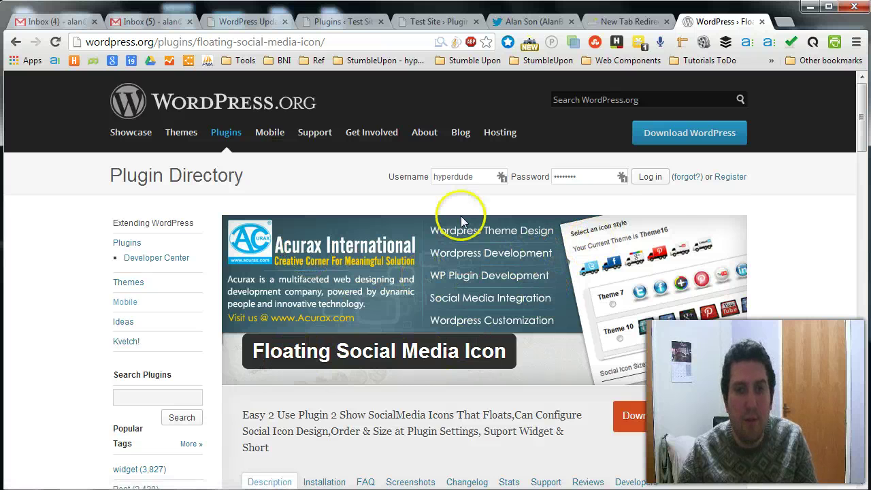
{"action": "scroll", "coordinate": [381, 373], "scroll_direction": "down", "scroll_amount": 3}
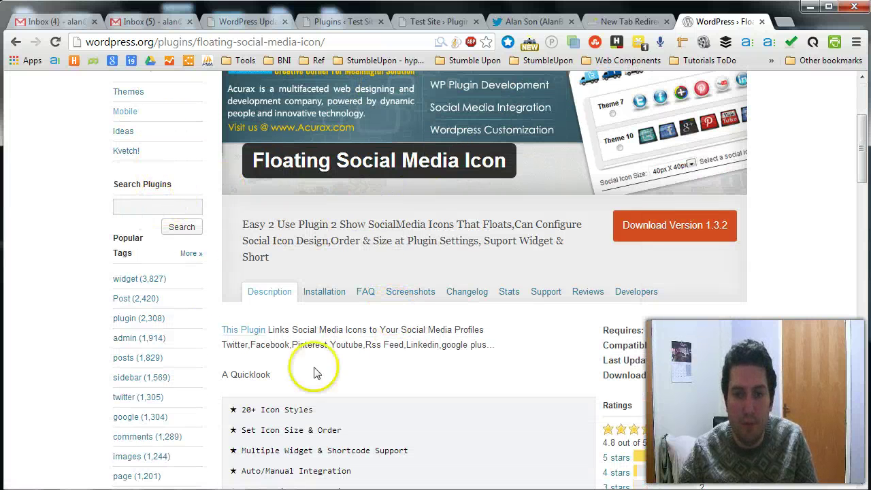
{"action": "left_click", "coordinate": [714, 233]}
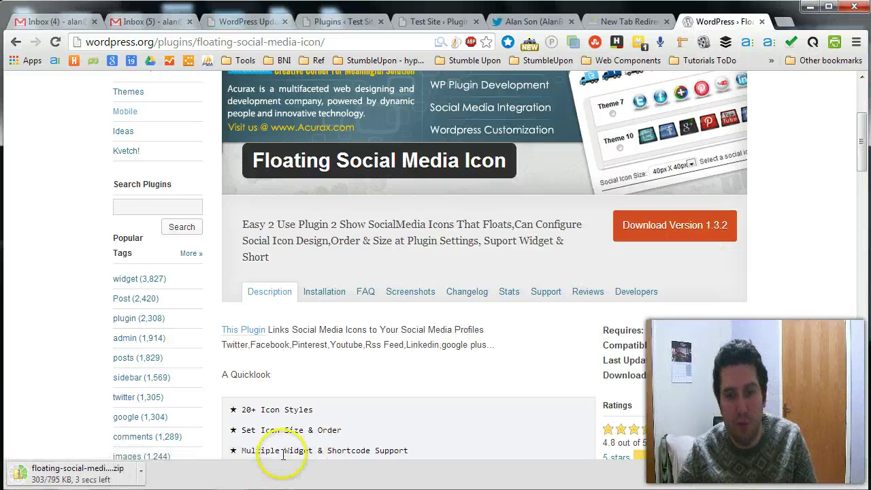
{"action": "left_click", "coordinate": [141, 472]}
{"action": "left_click", "coordinate": [178, 457]}
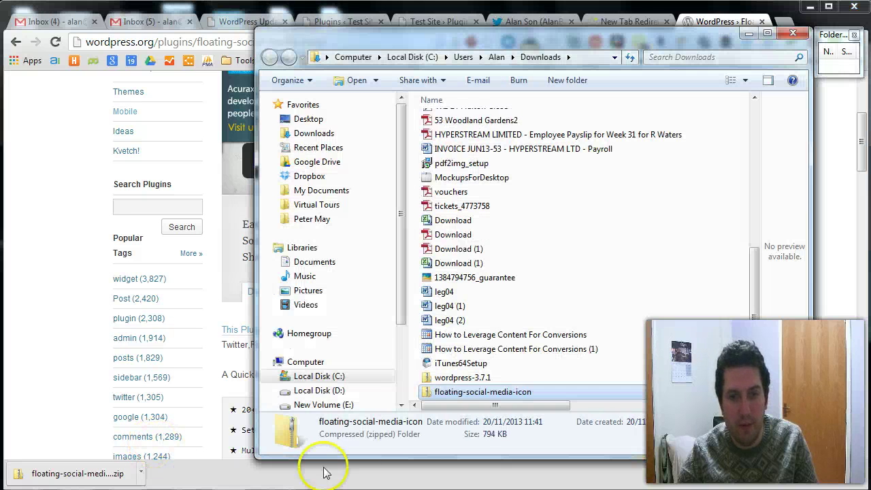
Step: Extract the floating-social-media-icon zip into a folder of the same name in Downloads
{"action": "left_click", "coordinate": [485, 391]}
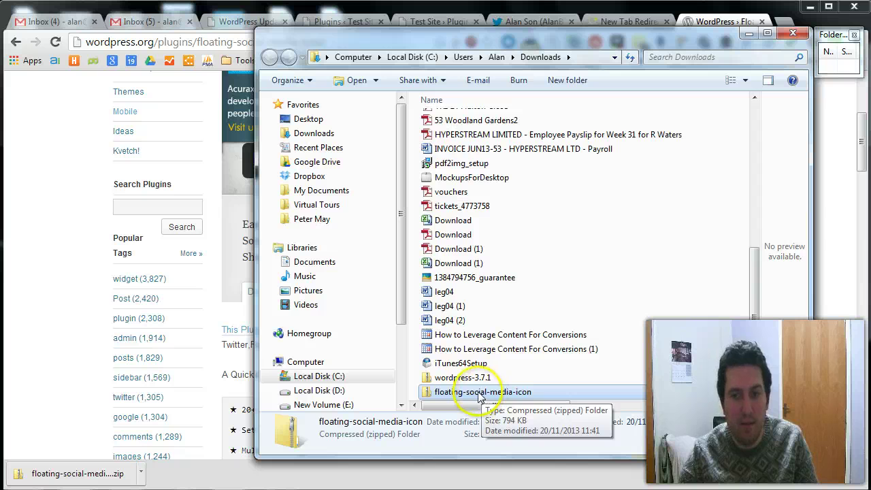
{"action": "left_click_drag", "start_coordinate": [391, 45], "coordinate": [413, 57]}
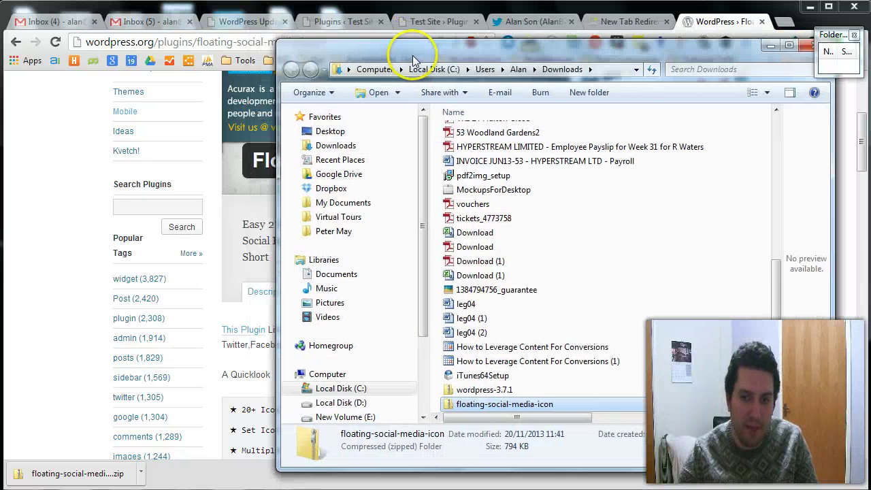
{"action": "right_click", "coordinate": [519, 408]}
{"action": "left_click", "coordinate": [606, 182]}
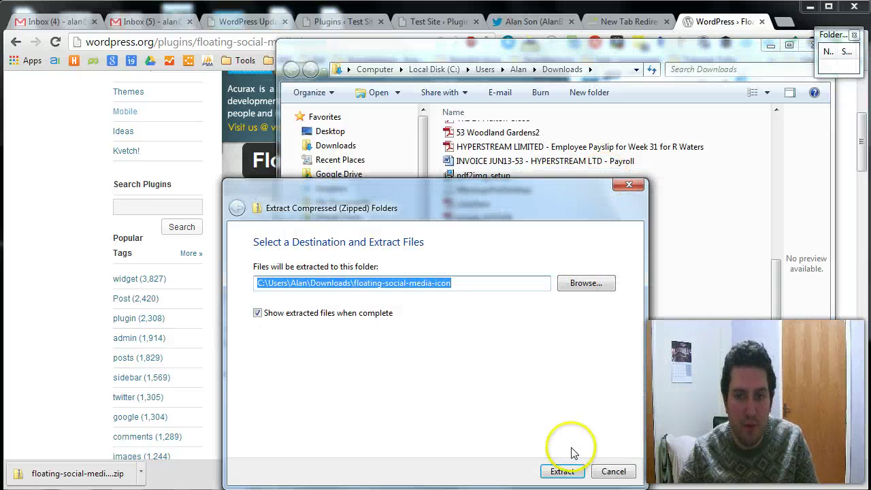
{"action": "left_click", "coordinate": [568, 471]}
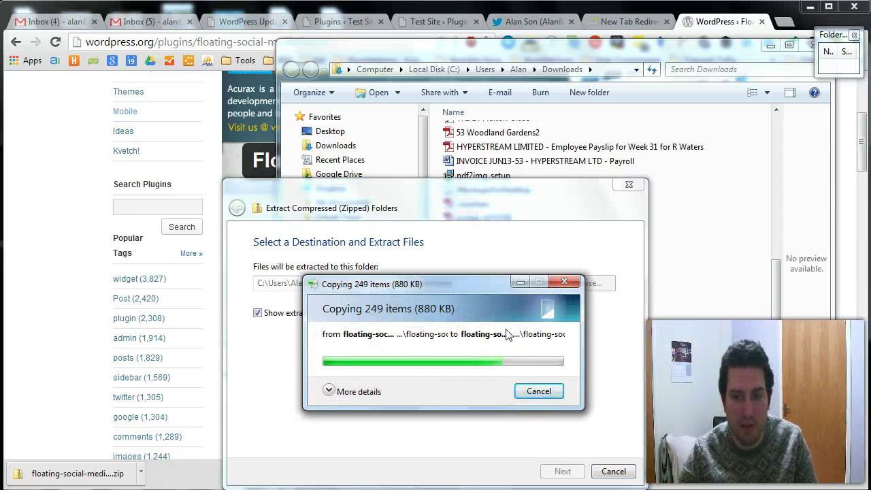
Step: Look through the plugin files inside the extracted floating-social-media-icon folder and return to its parent folder
{"action": "double_click", "coordinate": [515, 151]}
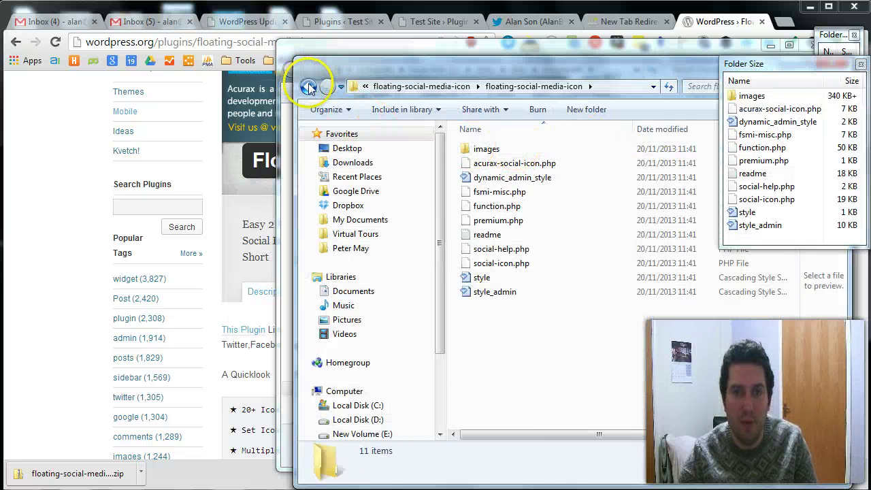
{"action": "left_click", "coordinate": [308, 86]}
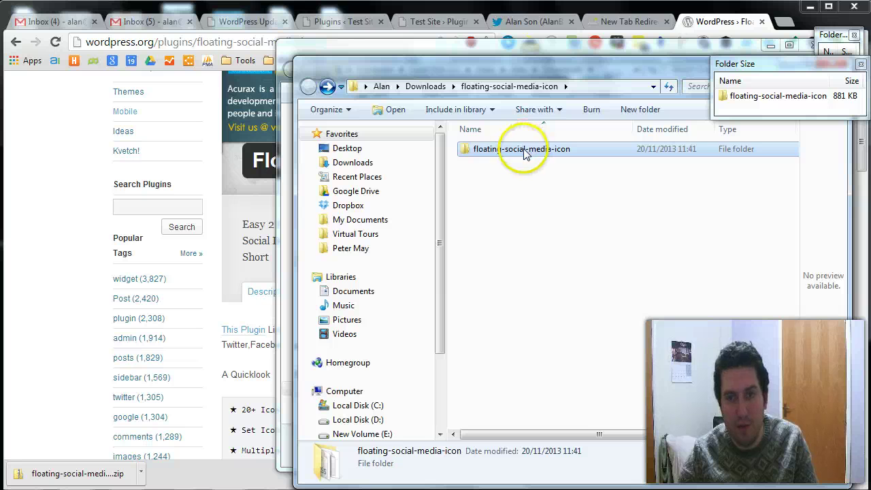
{"action": "double_click", "coordinate": [524, 154]}
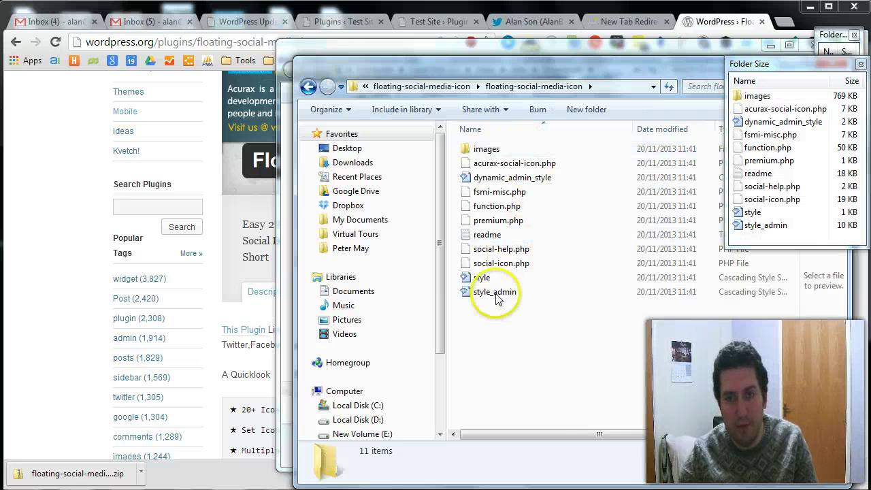
{"action": "left_click", "coordinate": [308, 87]}
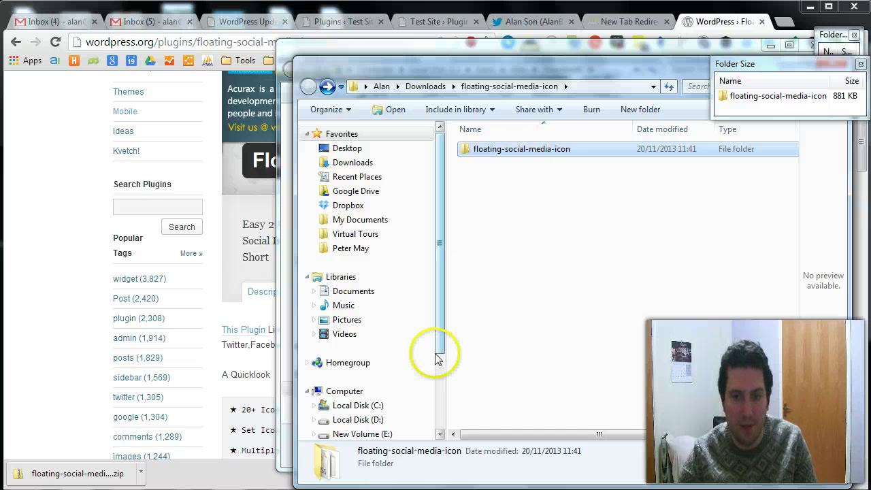
Step: Switch to WinSCP and open the public/wp-content/plugins folder of hyperstream.co.uk on the server
{"action": "key", "text": "alt+Tab"}
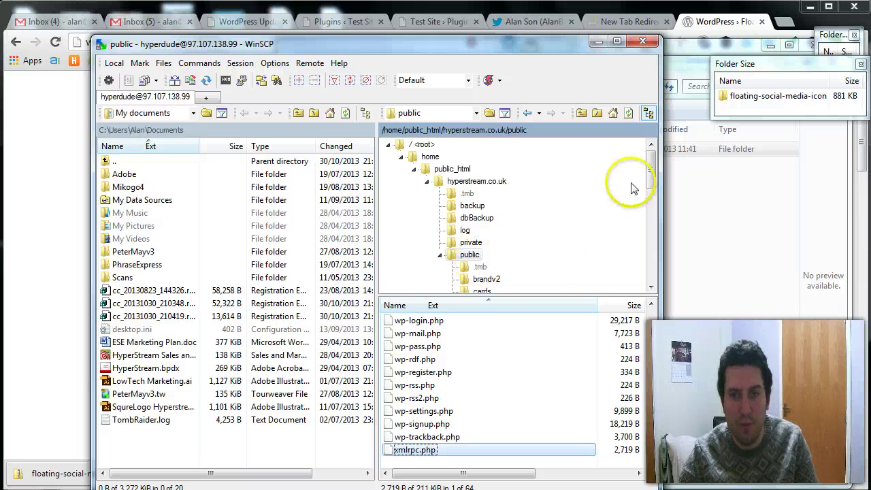
{"action": "left_click_drag", "start_coordinate": [651, 179], "coordinate": [651, 271]}
{"action": "left_click", "coordinate": [492, 230]}
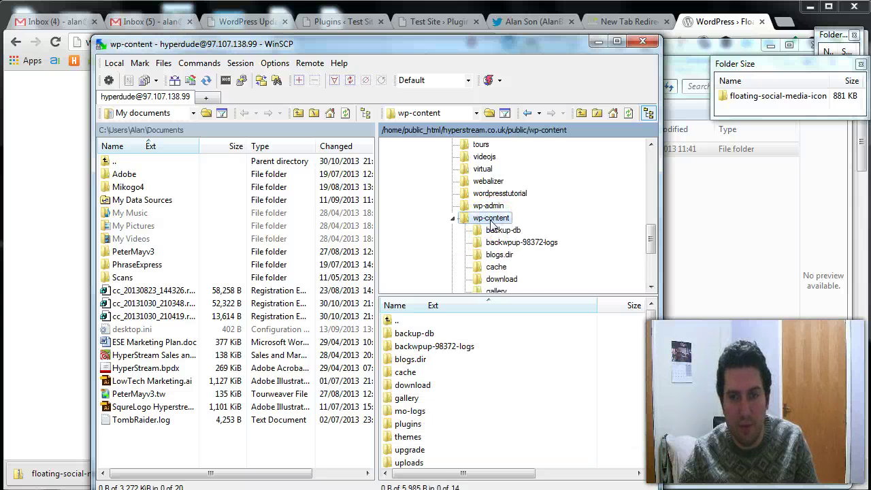
{"action": "left_click_drag", "start_coordinate": [651, 238], "coordinate": [653, 267]}
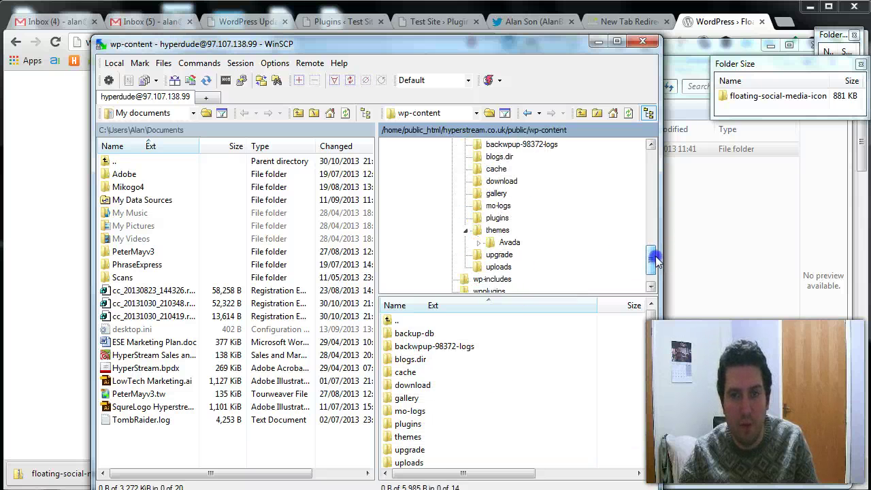
{"action": "left_click", "coordinate": [495, 216]}
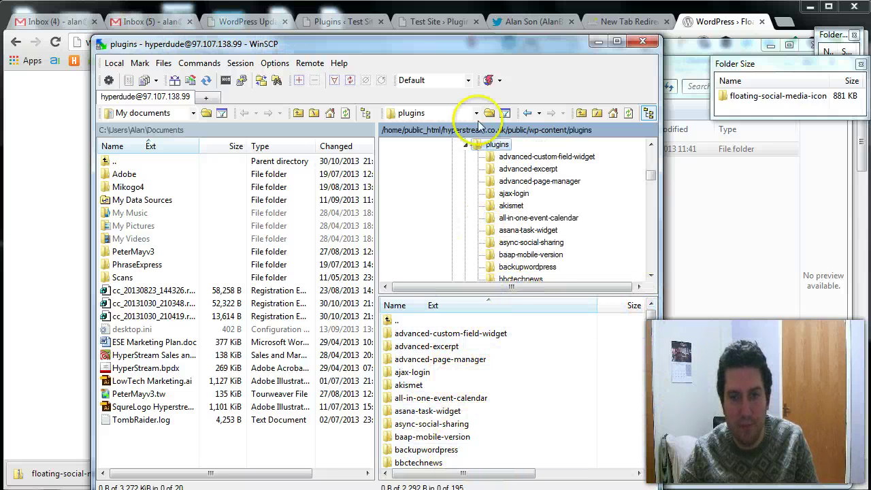
Step: Arrange WinSCP beside the extracted files and try to copy the floating-social-media-icon folder towards the server's plugins folder
{"action": "left_click_drag", "start_coordinate": [444, 47], "coordinate": [336, 227]}
{"action": "left_click_drag", "start_coordinate": [600, 152], "coordinate": [439, 486]}
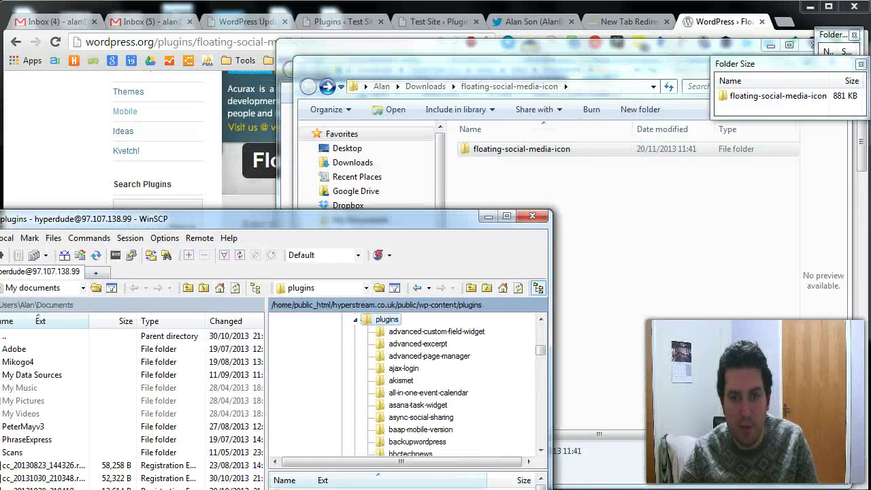
{"action": "left_click_drag", "start_coordinate": [448, 452], "coordinate": [639, 250]}
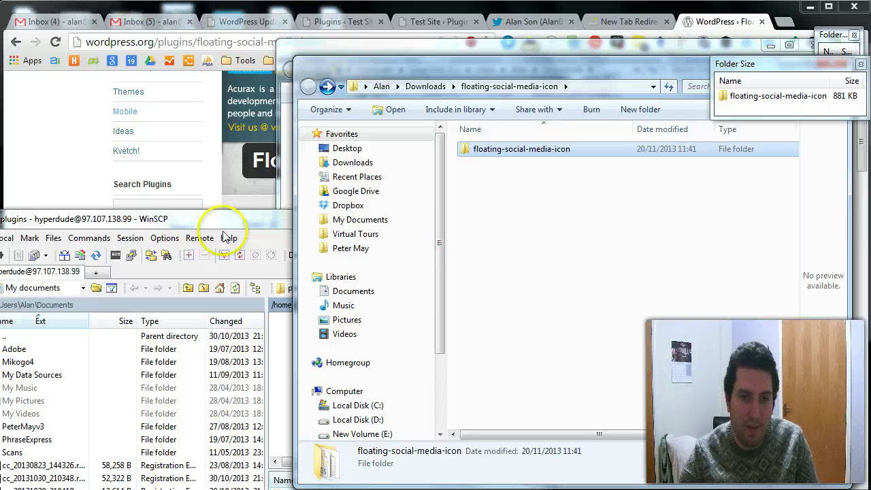
{"action": "left_click_drag", "start_coordinate": [221, 219], "coordinate": [547, 192]}
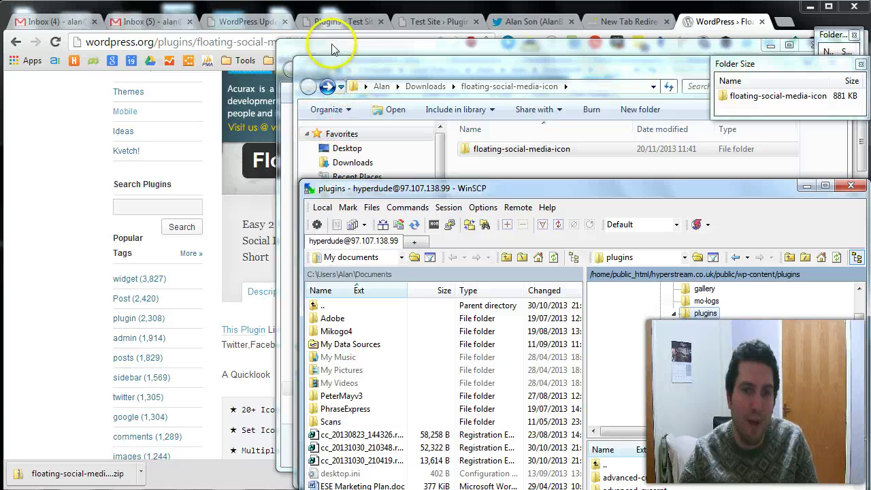
Step: Return to the Test Site's installed plugins list in the browser and deactivate the Floating Social Media Icon plugin
{"action": "left_click", "coordinate": [425, 22]}
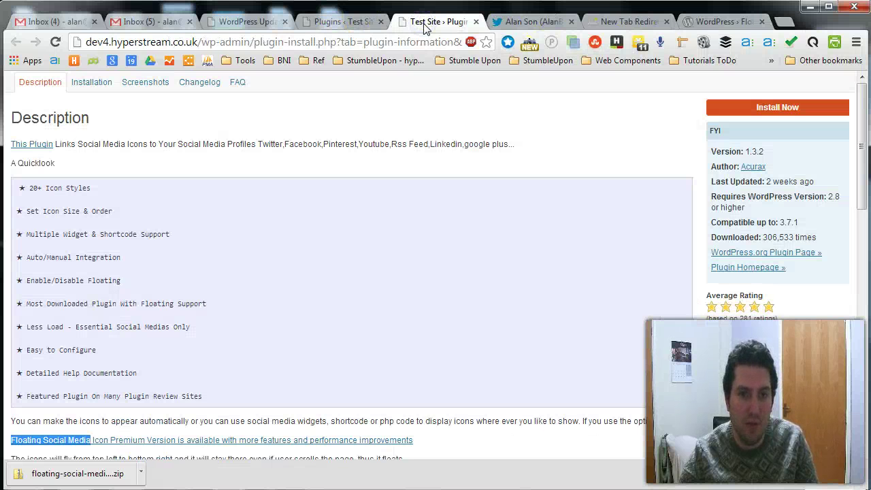
{"action": "left_click", "coordinate": [333, 21]}
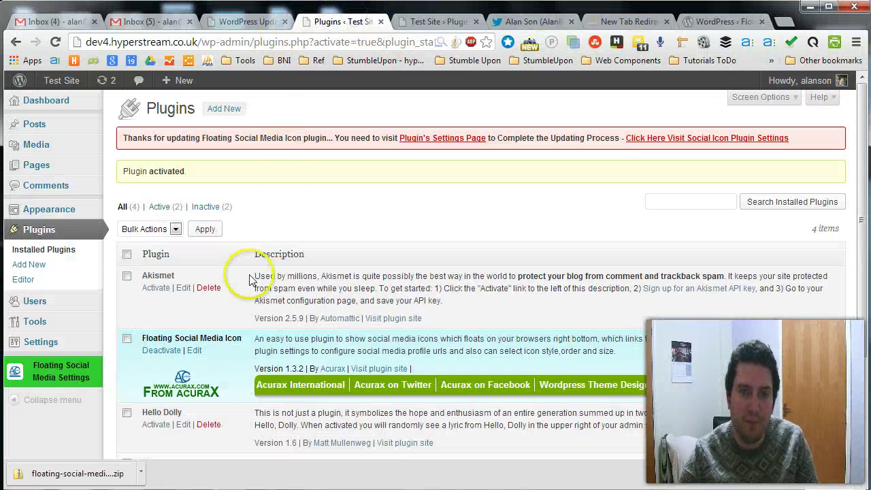
{"action": "scroll", "coordinate": [276, 238], "scroll_direction": "down", "scroll_amount": 3}
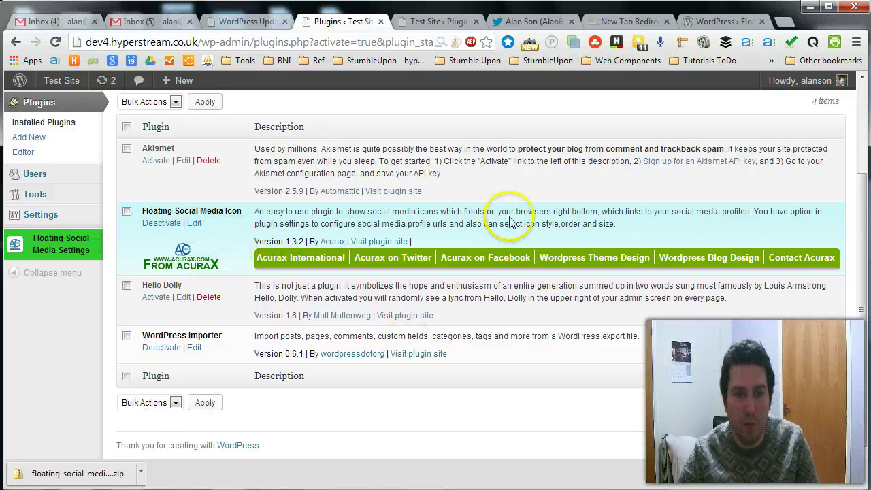
{"action": "scroll", "coordinate": [509, 222], "scroll_direction": "up", "scroll_amount": 3}
{"action": "left_click", "coordinate": [161, 350]}
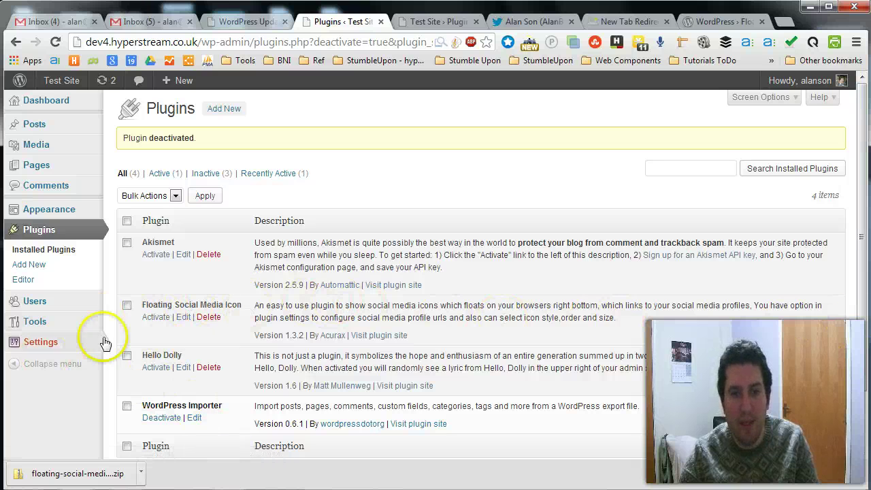
Step: Activate and deactivate the Floating Social Media Icon plugin once more, and delete it together with its files
{"action": "left_click", "coordinate": [147, 319]}
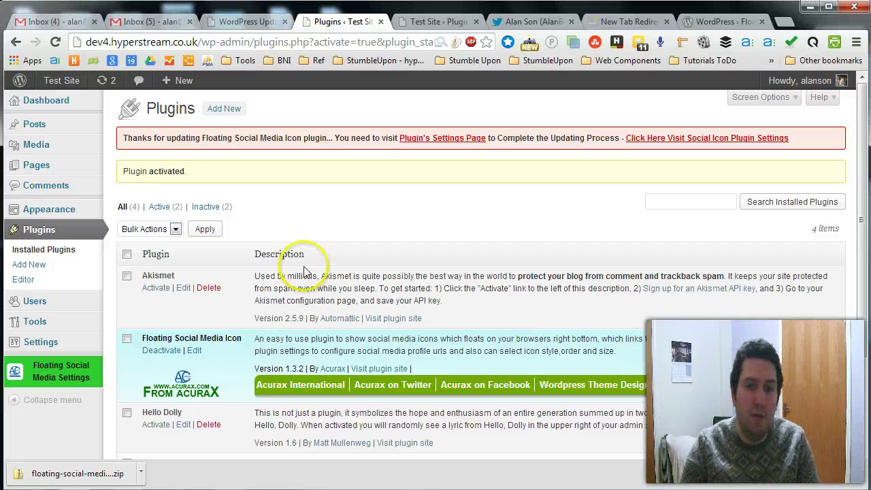
{"action": "left_click", "coordinate": [174, 351]}
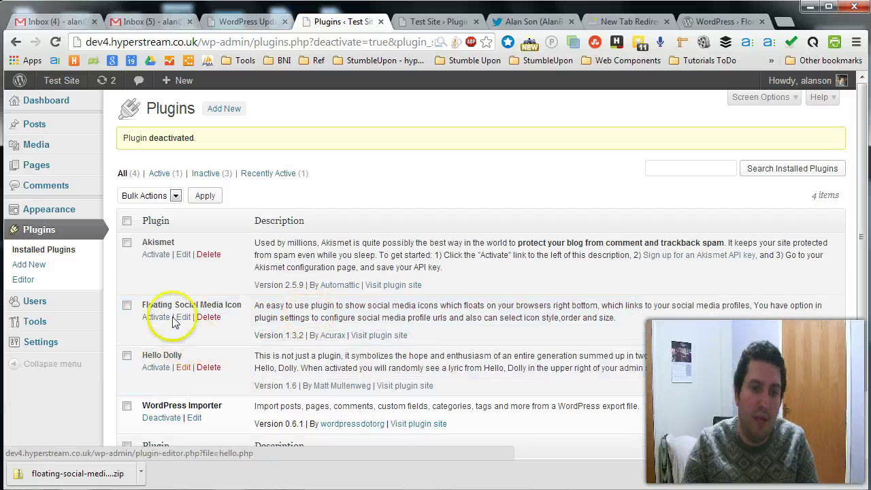
{"action": "left_click", "coordinate": [214, 319]}
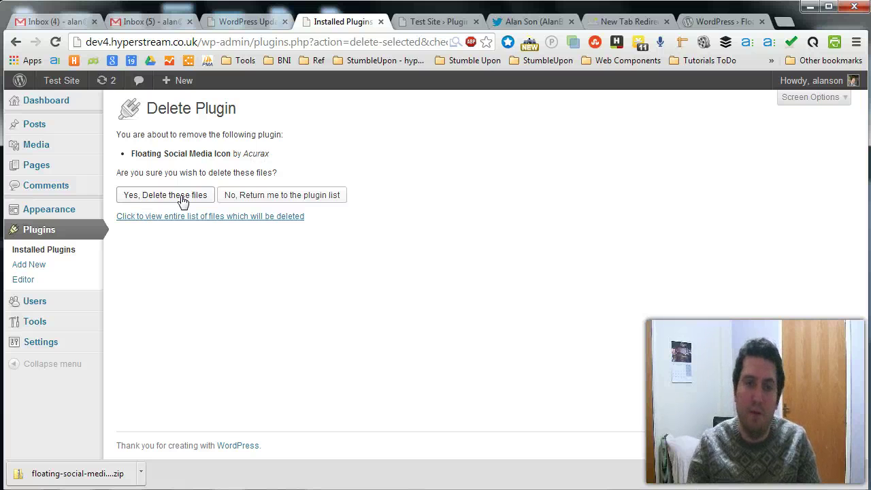
{"action": "left_click", "coordinate": [165, 195]}
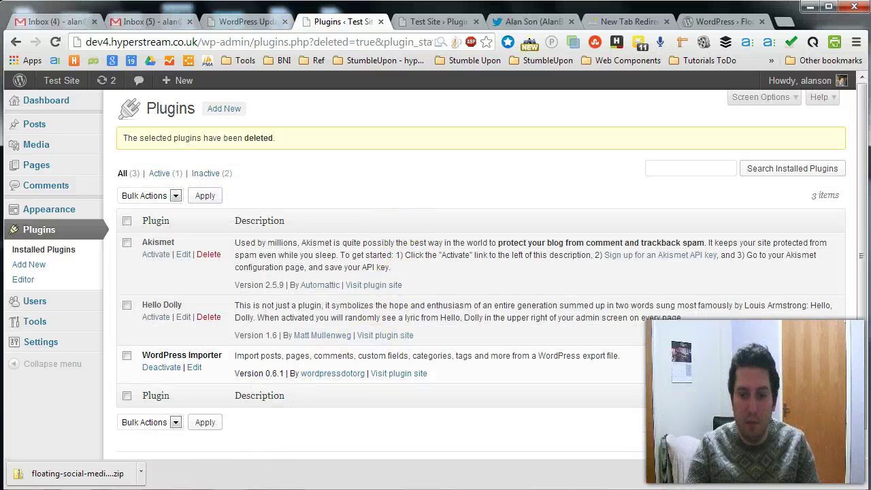
Step: Look at the server's wp-content/plugins folder in WinSCP, and minimize it to return to the installed plugins list
{"action": "key", "text": "alt+Tab"}
{"action": "left_click_drag", "start_coordinate": [566, 191], "coordinate": [364, 97]}
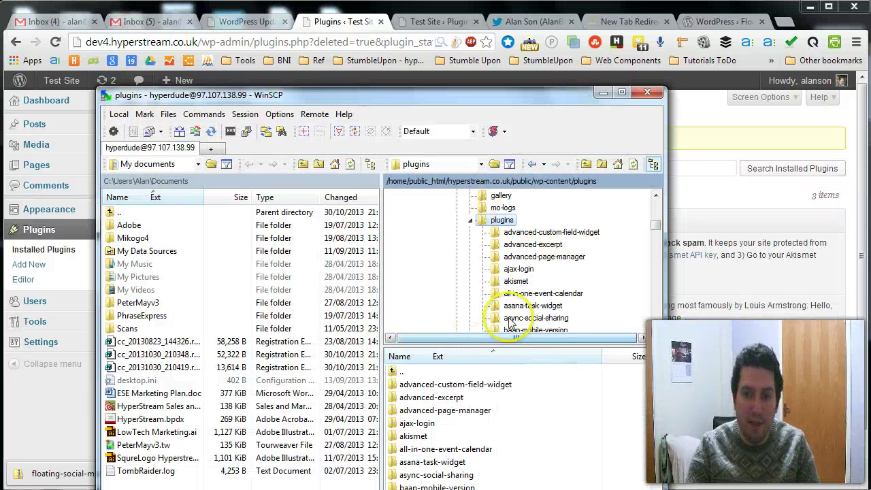
{"action": "left_click", "coordinate": [603, 92]}
{"action": "left_click", "coordinate": [537, 140]}
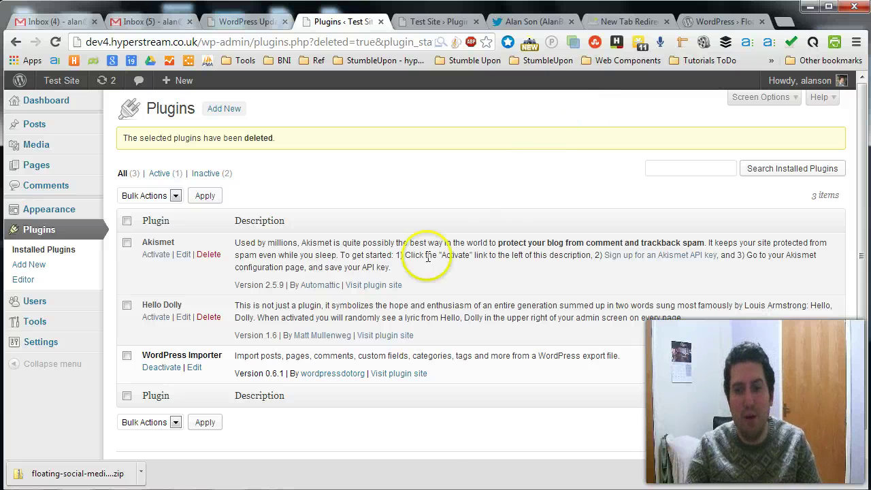